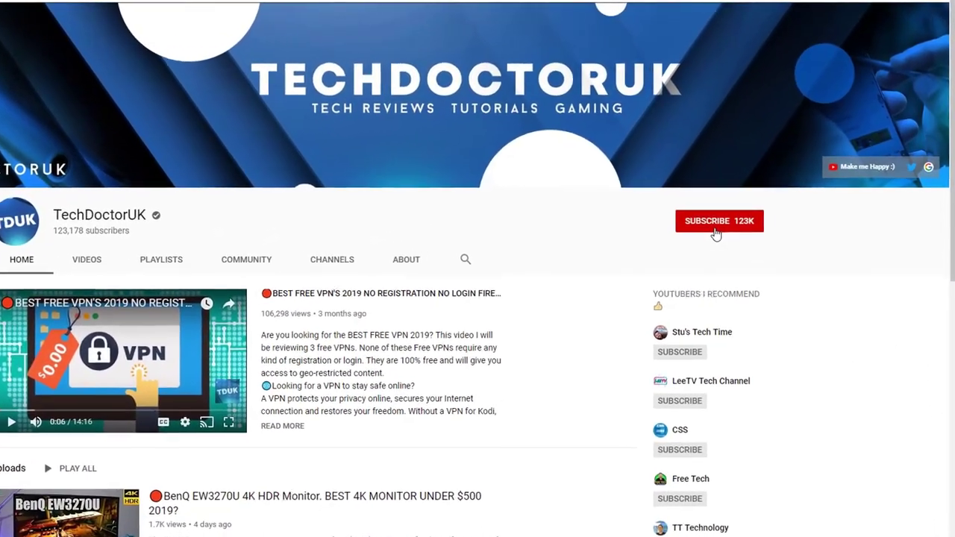
Subscribe to the TechDoctorUK channel on YouTube
click(714, 231)
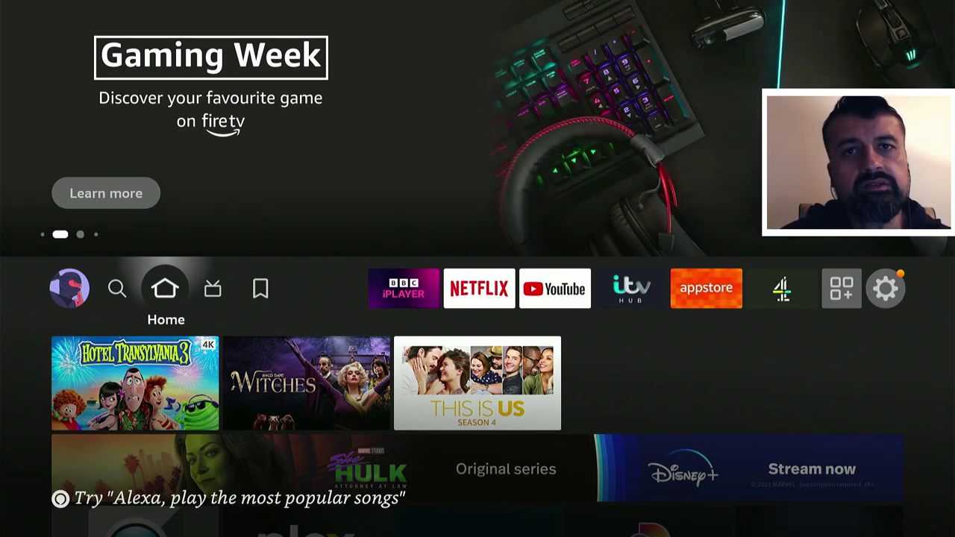
Open Netflix from the Fire TV home screen and enter it with the TDUK profile
key(Left)
key(Right)
key(Right)
key(Right)
key(Right)
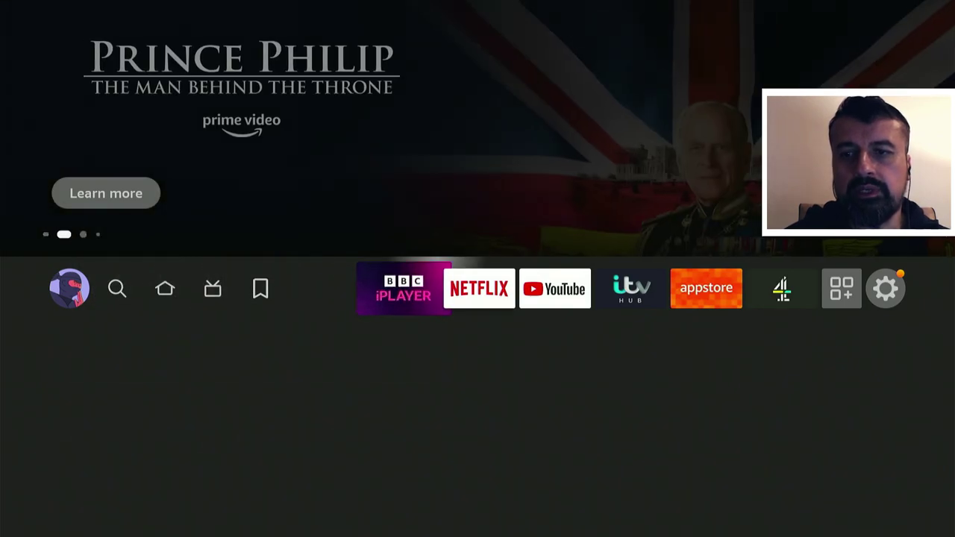
key(Right)
key(Return)
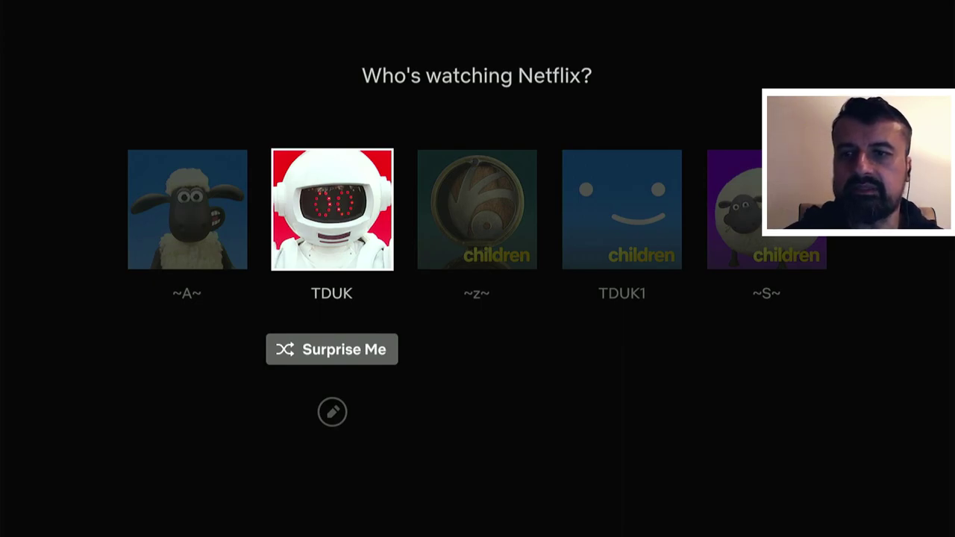
key(Return)
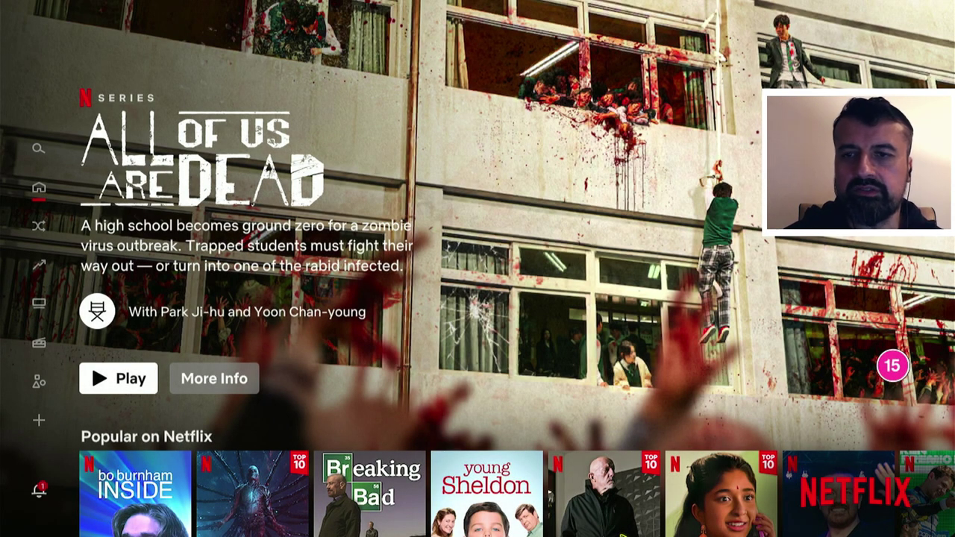
Return to the Fire TV home screen and open Downloader from the recently used apps
key(Home)
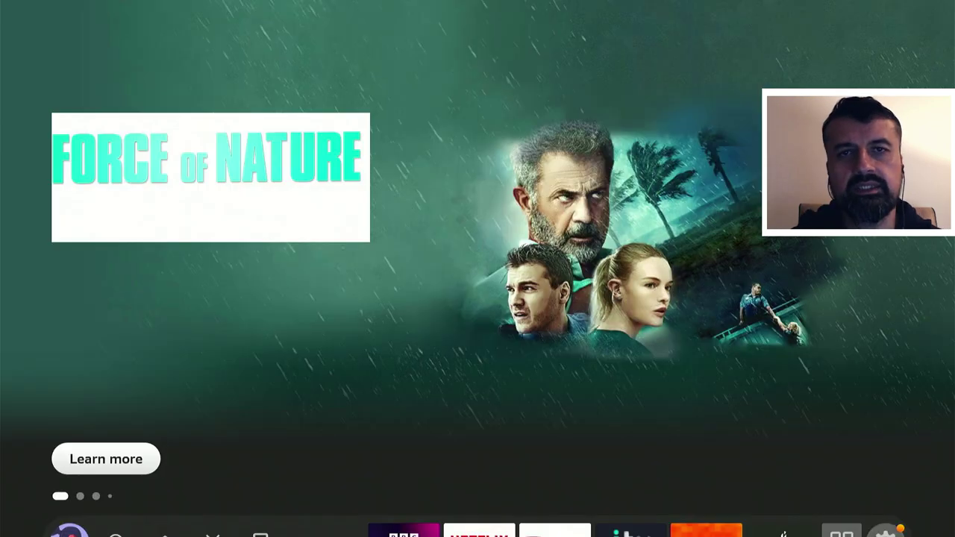
key(Down)
key(Down)
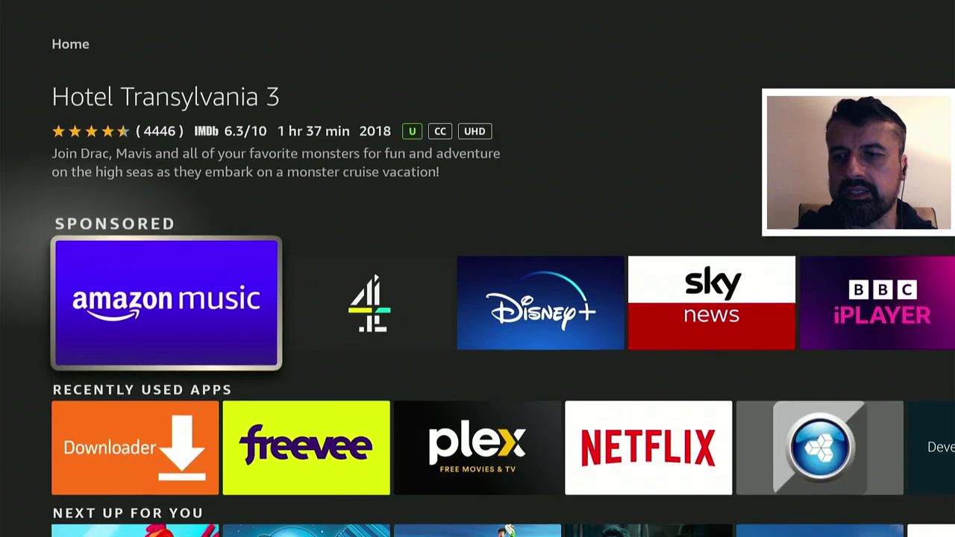
key(Down)
key(Return)
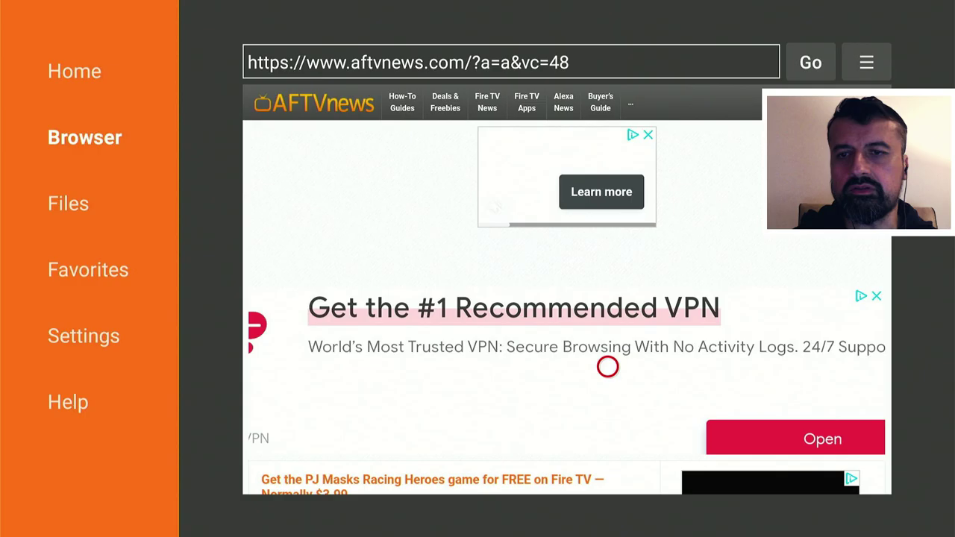
Go back to the home screen and launch Fast Task Killer from the recently used apps
key(Home)
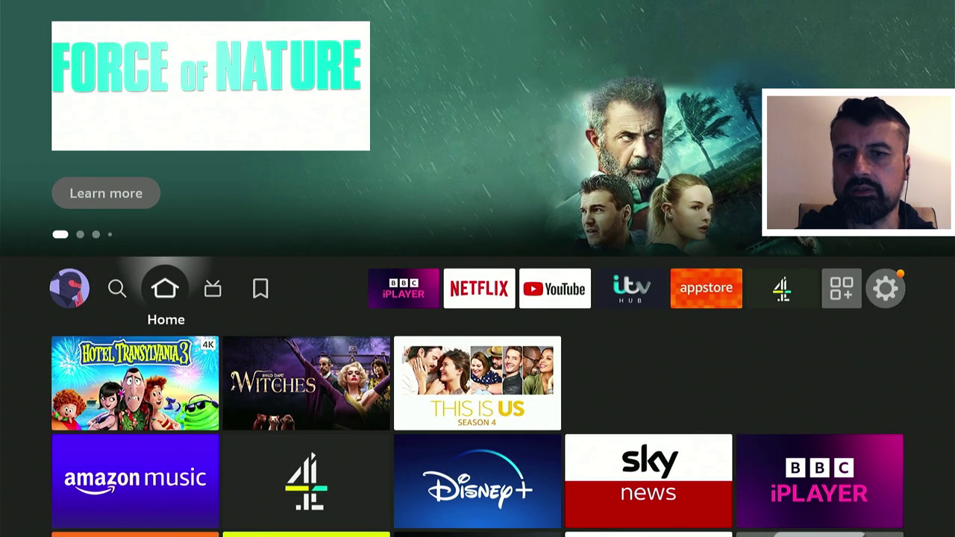
key(Down)
key(Down)
key(Down)
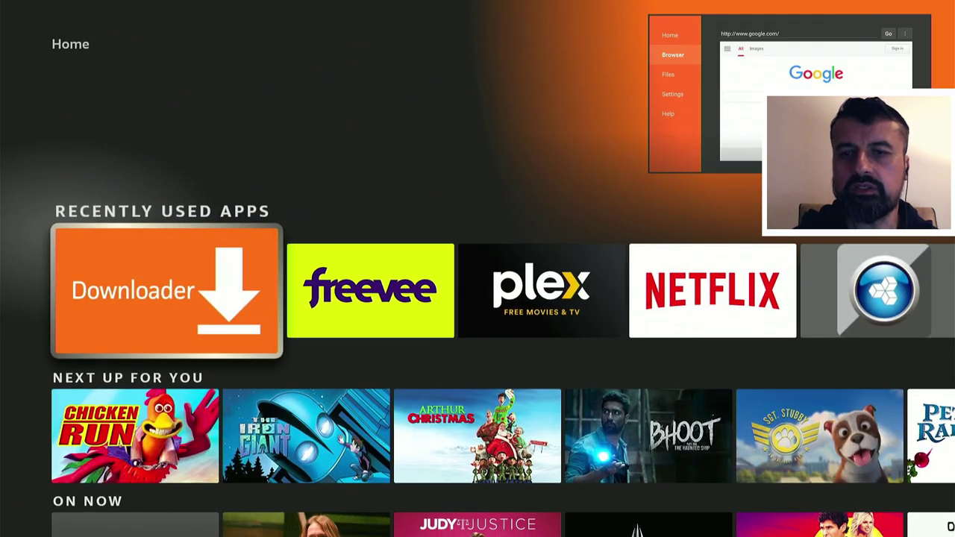
key(Right)
key(Right)
key(Right)
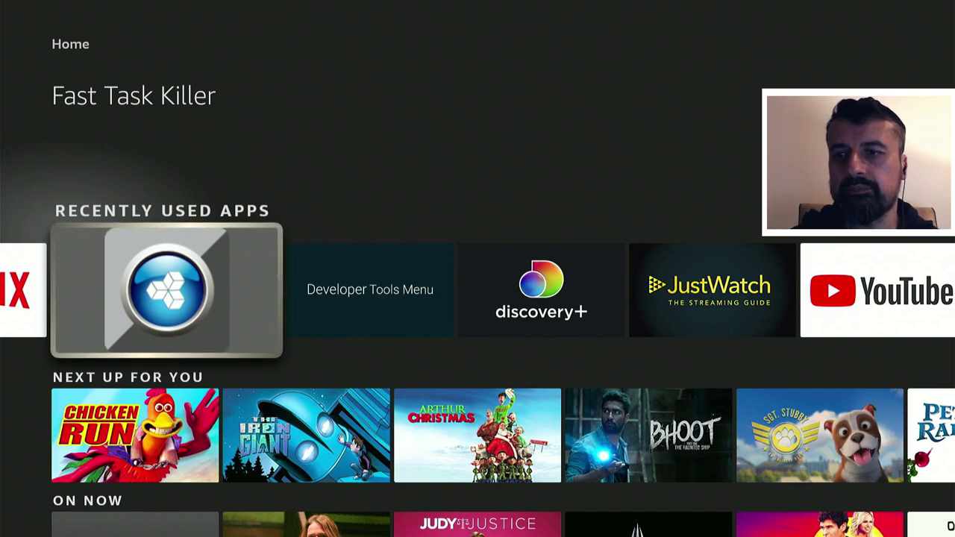
key(Return)
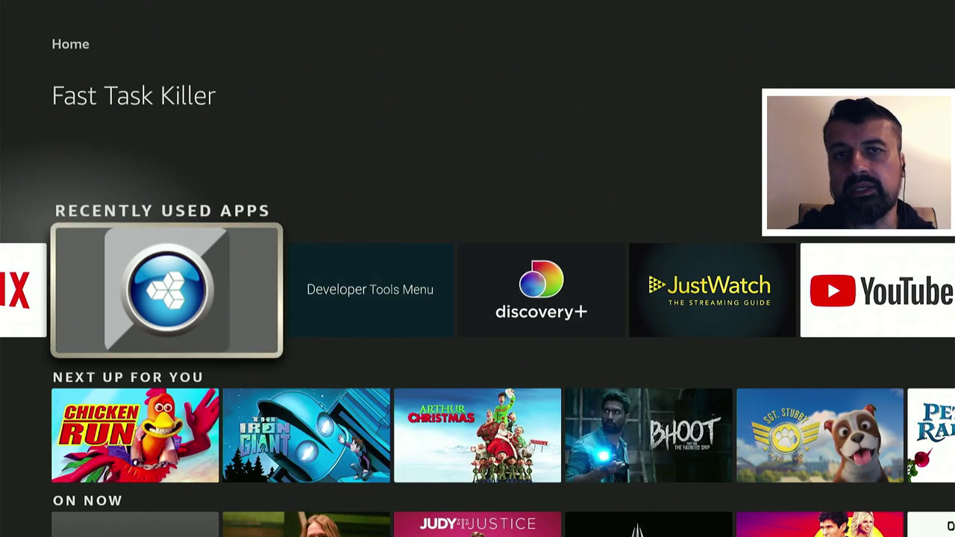
Reopen Netflix, then return to the home screen and reopen Downloader from the recently used apps
key(Left)
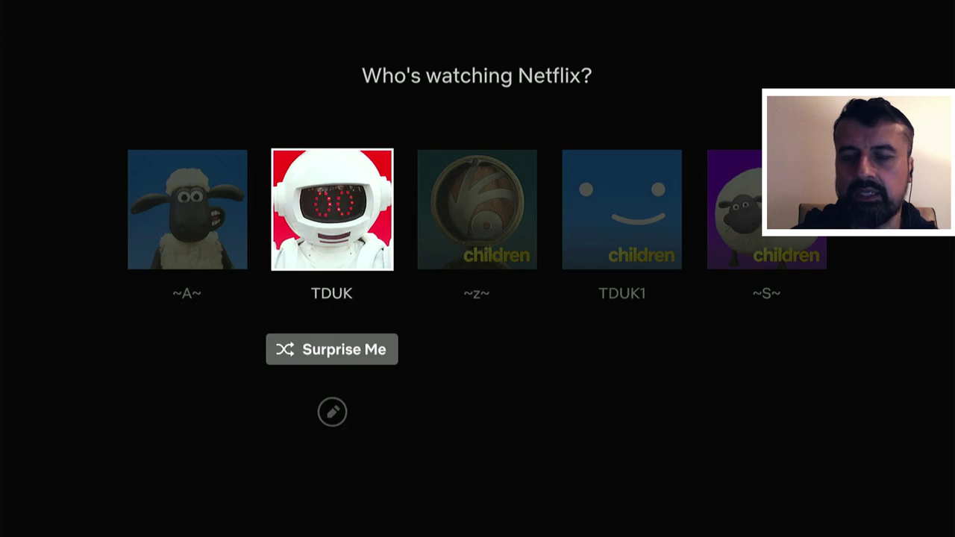
key(Home)
key(Down)
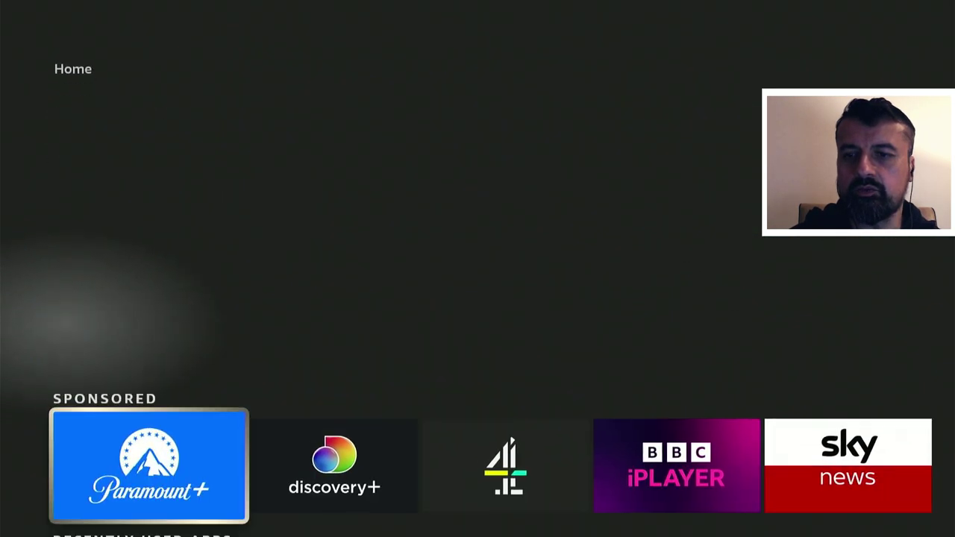
key(Down)
key(Right)
key(Right)
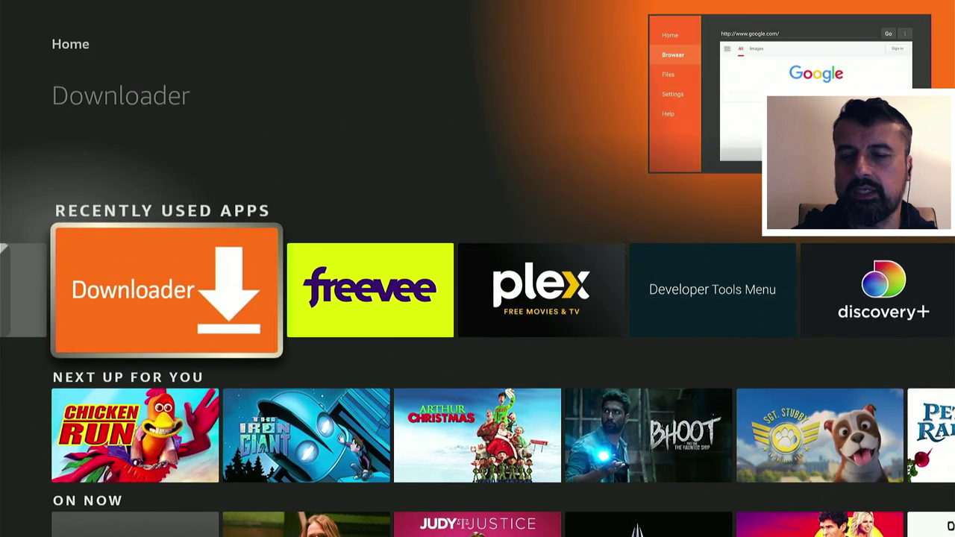
key(Return)
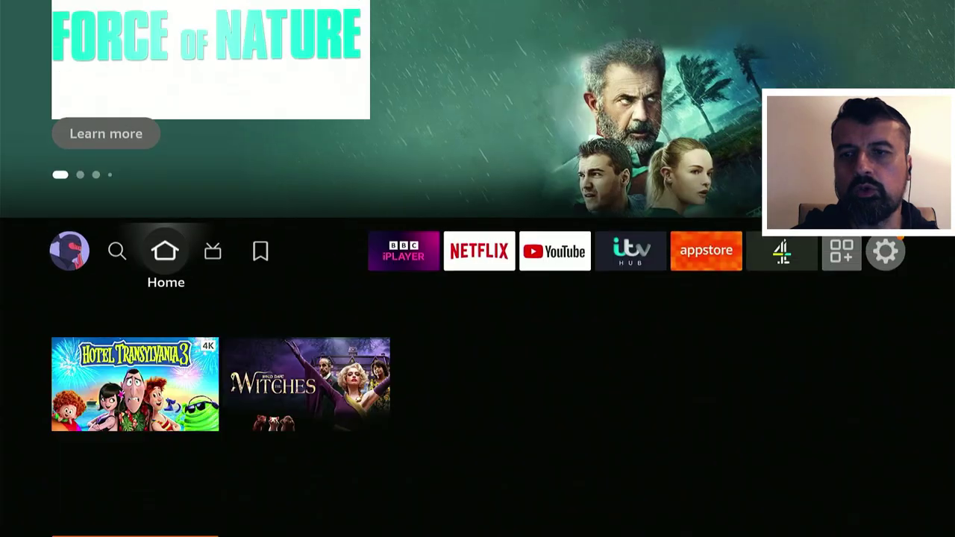
Browse back and forth along the home screen's navigation row to check how responsive it is
key(Down)
key(Up)
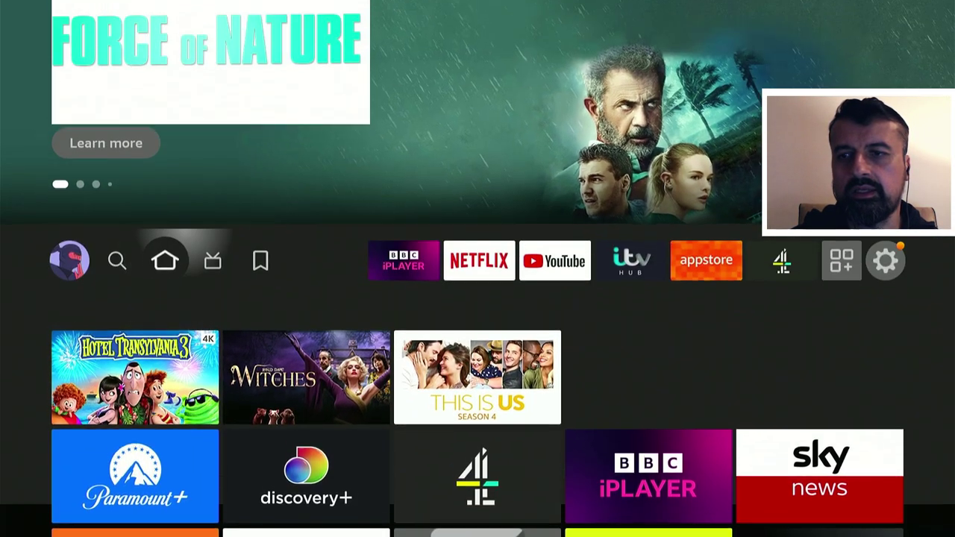
key(Right)
key(Right)
key(Right)
key(Right)
key(Right)
key(Right)
key(Right)
key(Left)
key(Left)
key(Left)
key(Left)
key(Left)
key(Left)
key(Left)
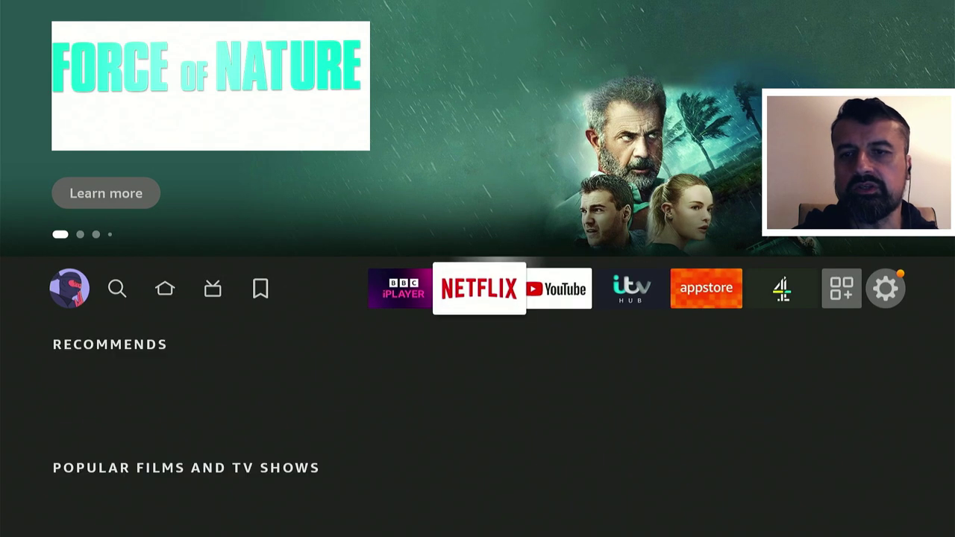
key(Left)
key(Left)
key(Right)
key(Right)
key(Right)
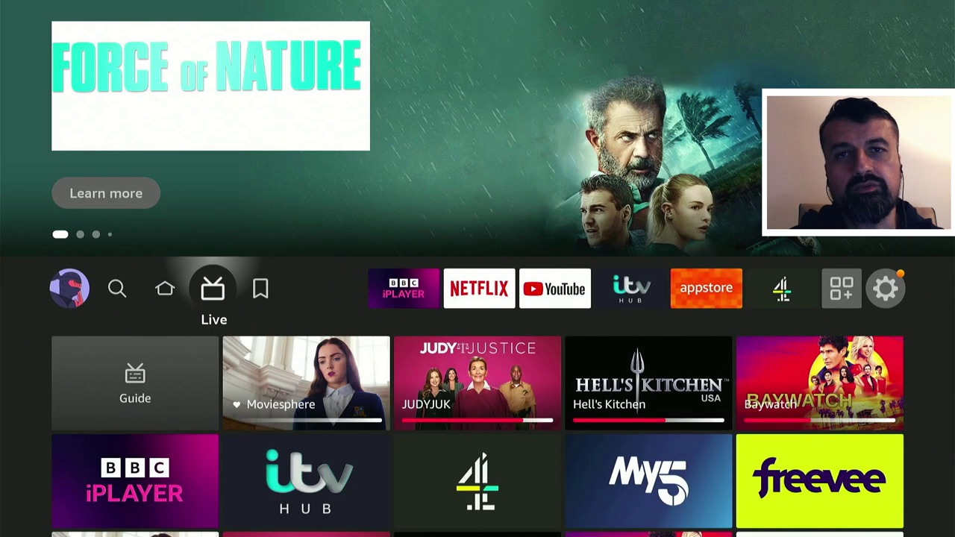
key(Right)
key(Right)
key(Right)
key(Right)
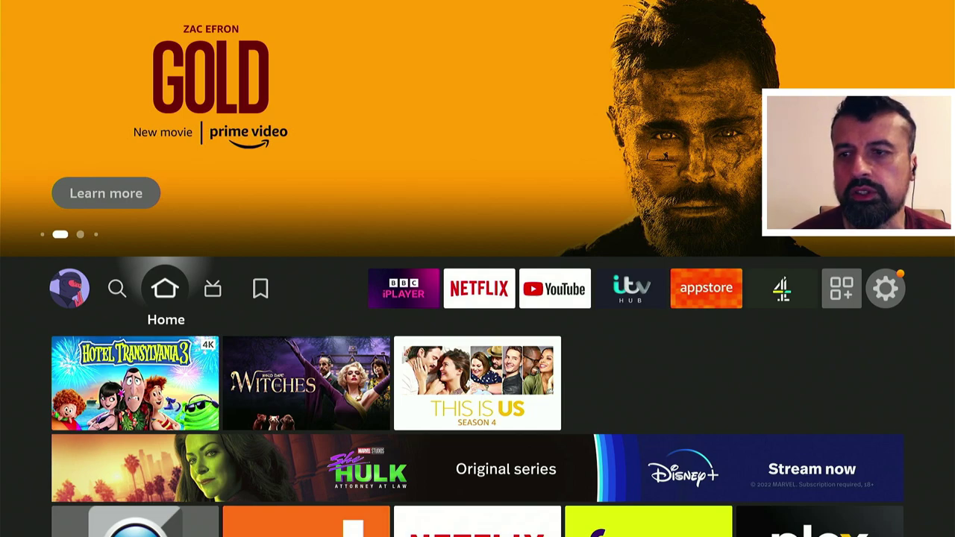
Search the Fire TV for "Dev" and show the results for Developer Tools Menu
key(Left)
key(Down)
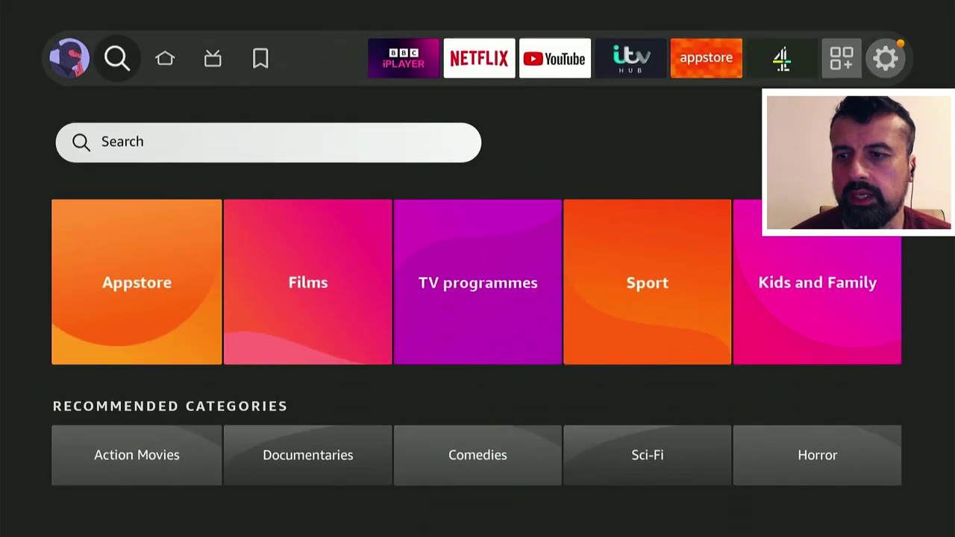
key(Return)
text(Dev)
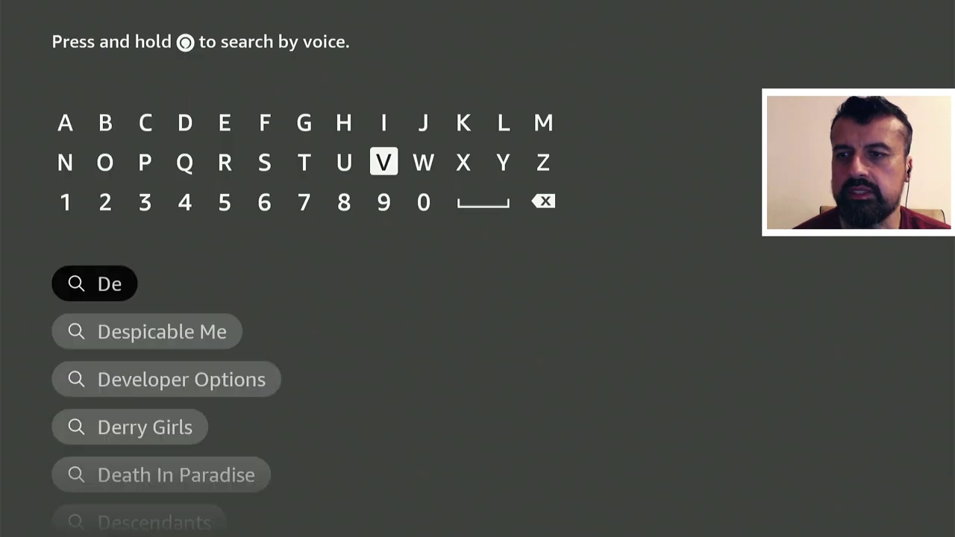
key(Down)
key(Down)
key(Down)
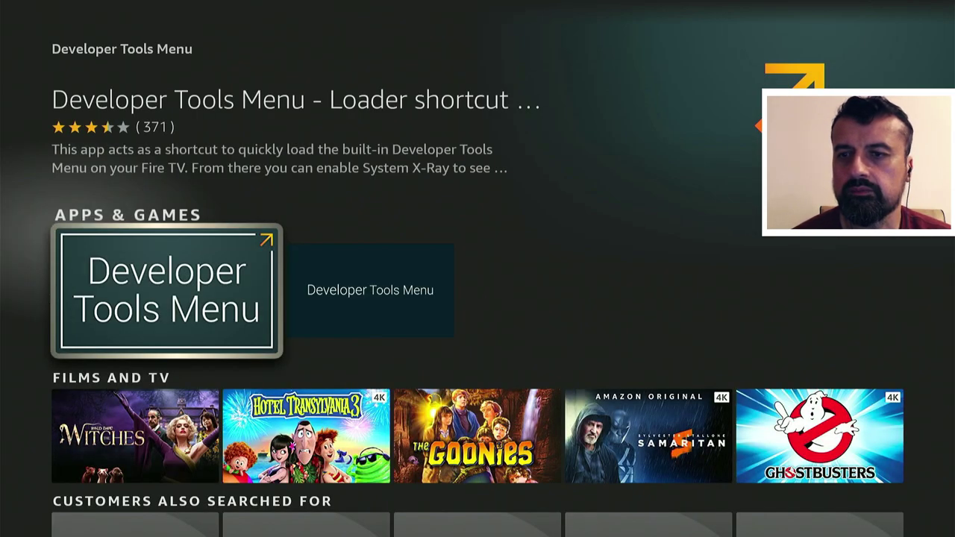
Launch the Developer Tools Menu Shortcut for Fire TV app and display its developer tools menu
key(Right)
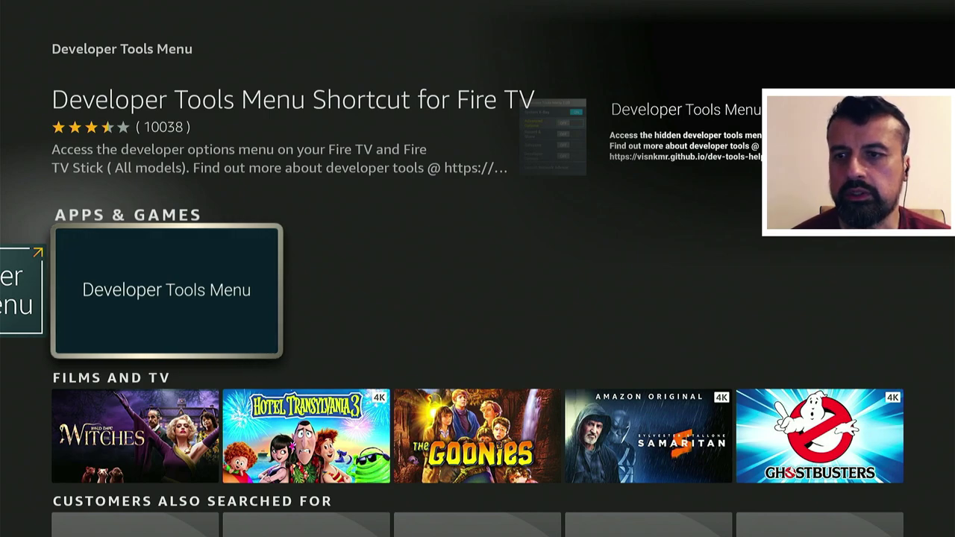
key(Return)
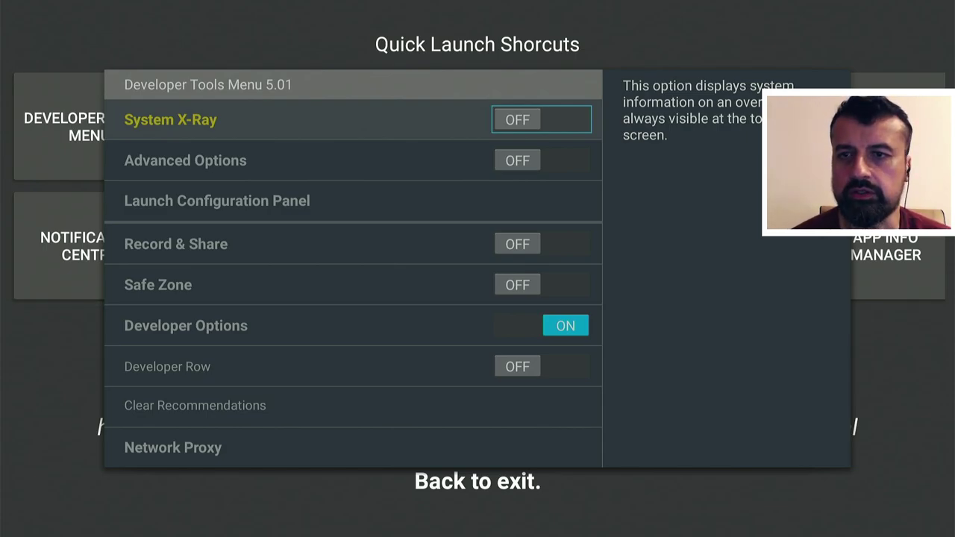
key(Return)
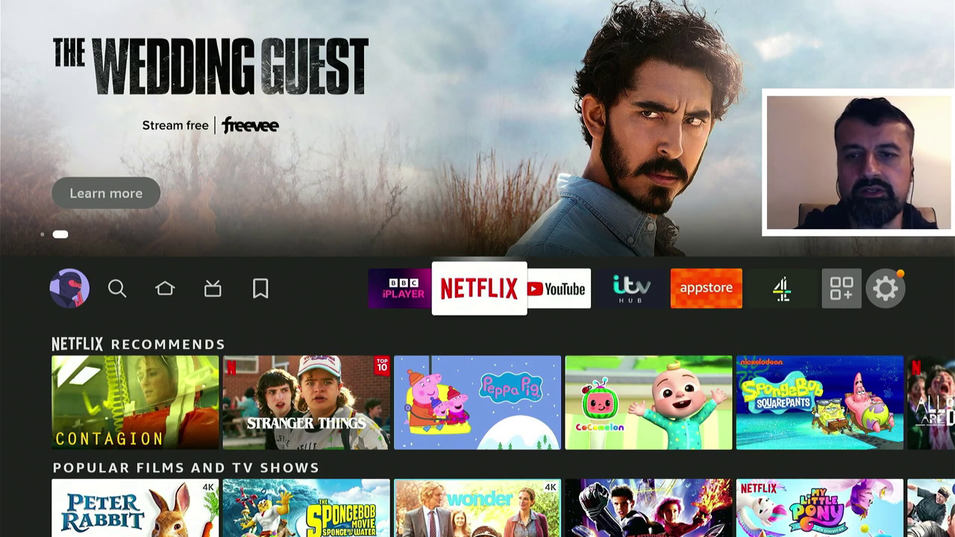
Open the My Fire TV section of the device settings
key(Right)
key(Right)
key(Right)
key(Right)
key(Right)
key(Right)
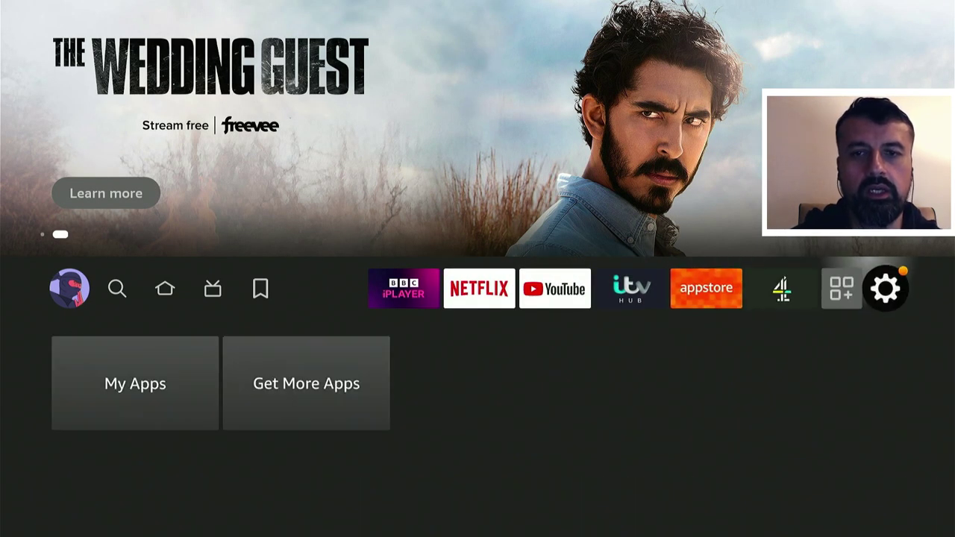
key(Down)
key(Down)
key(Down)
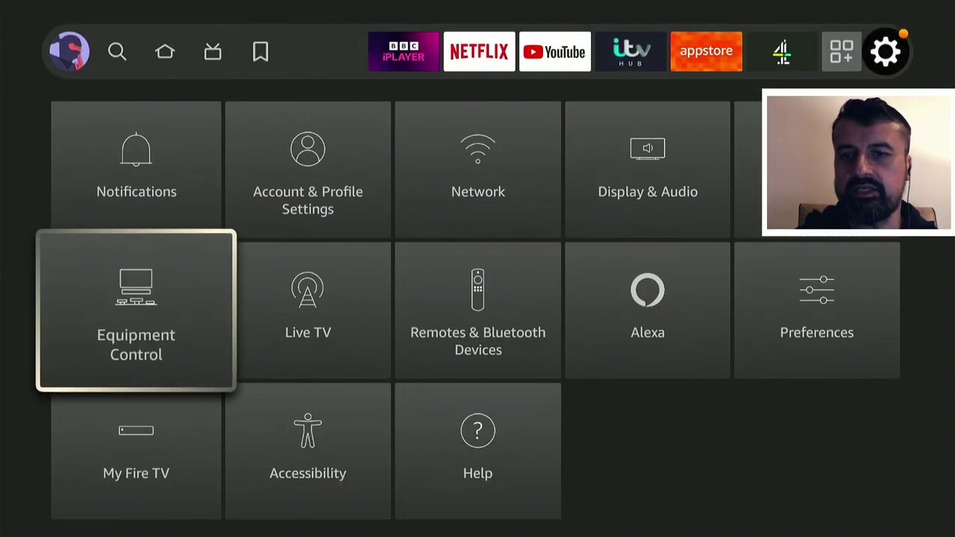
key(Return)
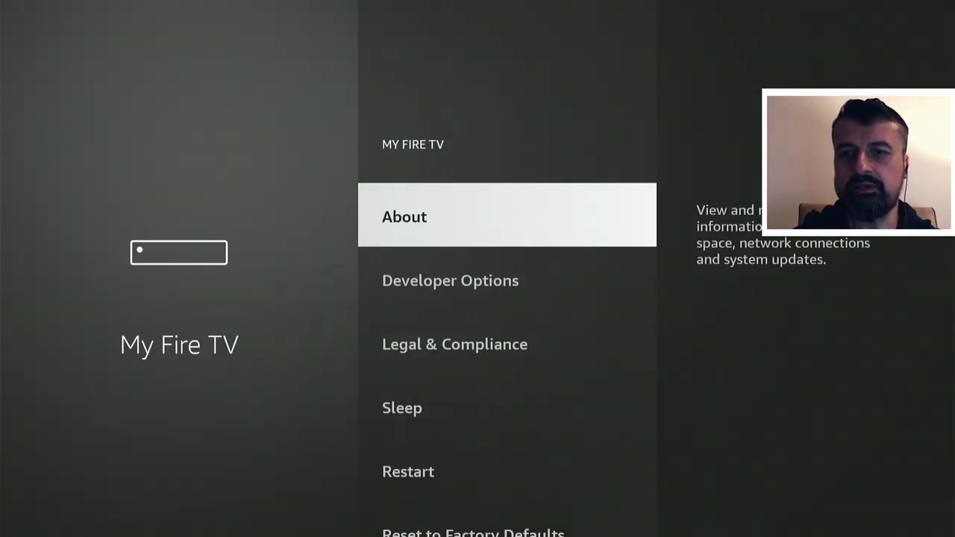
Check Downloader's permission to install unknown apps in the Developer Options
key(Down)
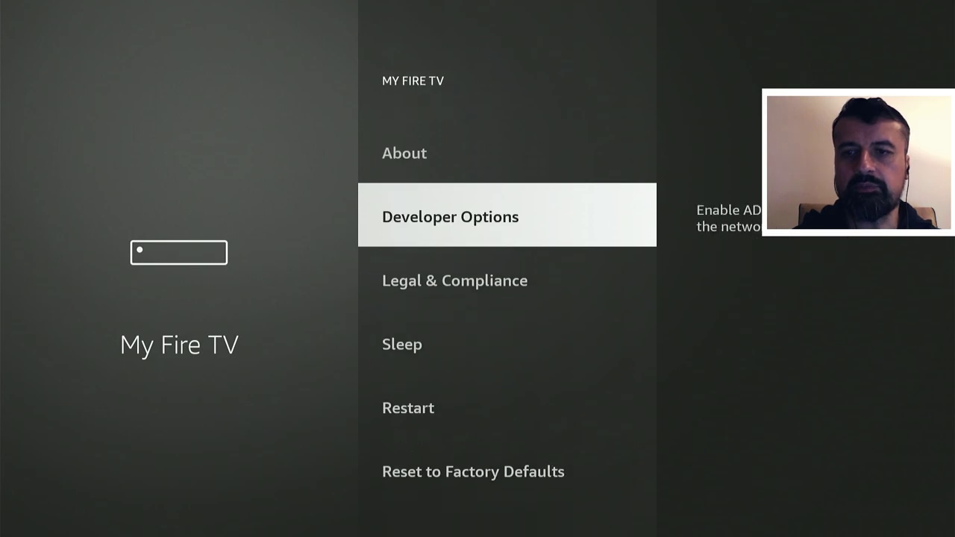
key(Return)
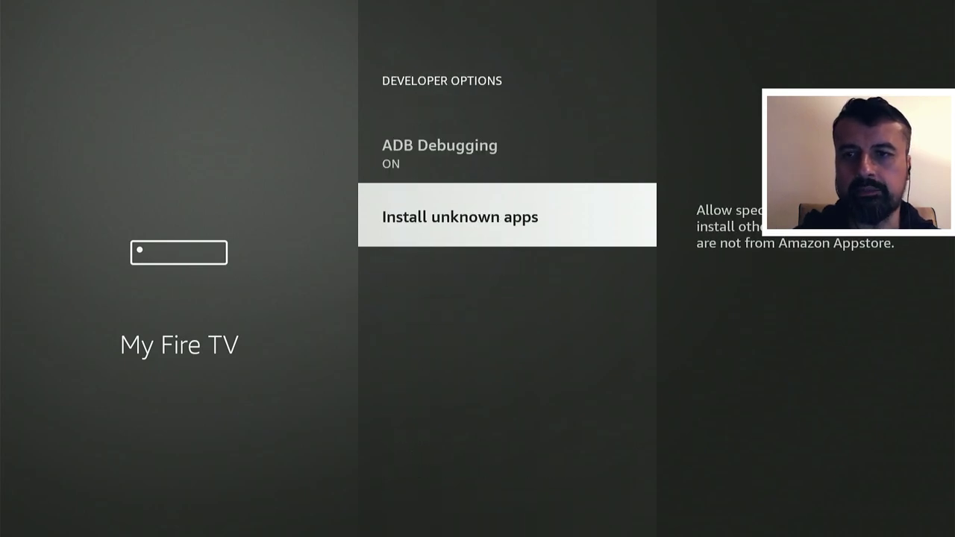
key(Return)
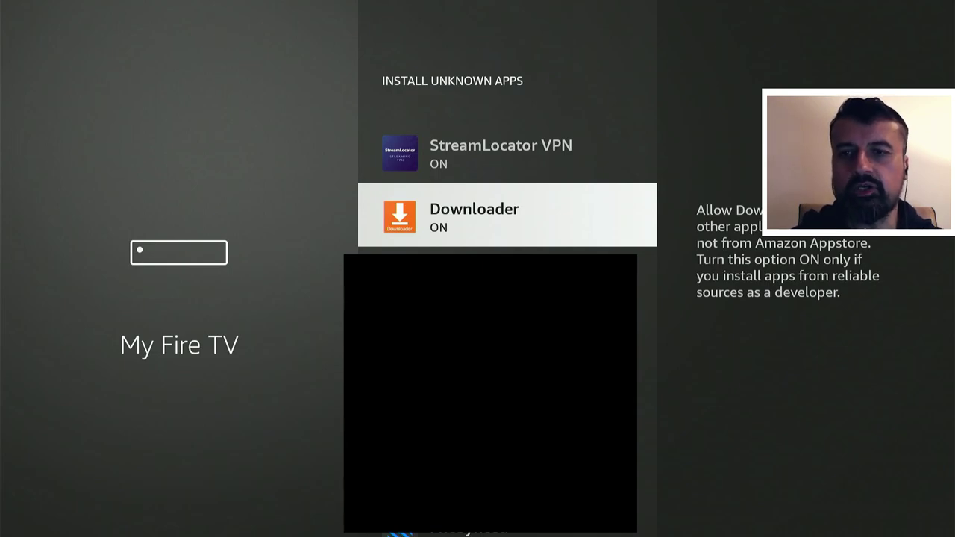
Return to the home screen and open Downloader from the recently used apps
key(Home)
key(Down)
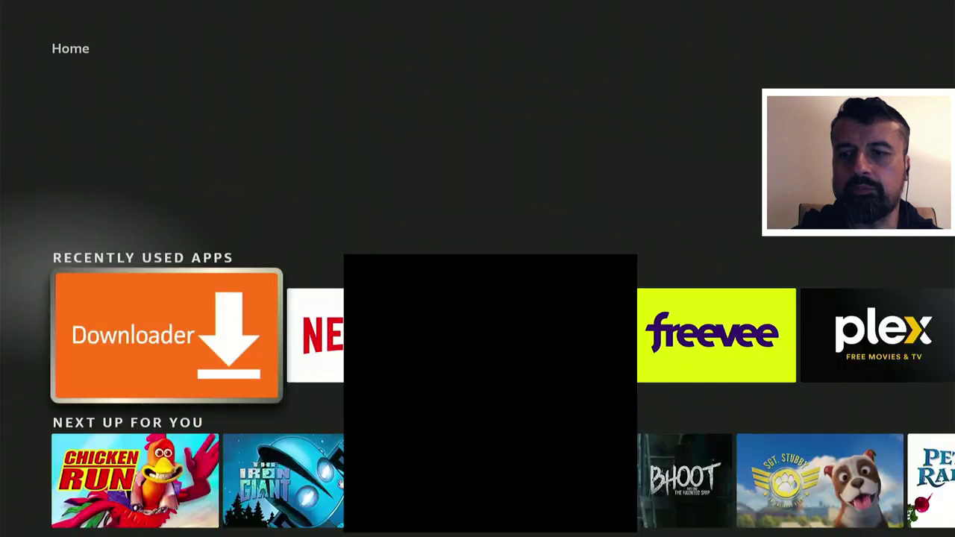
key(Return)
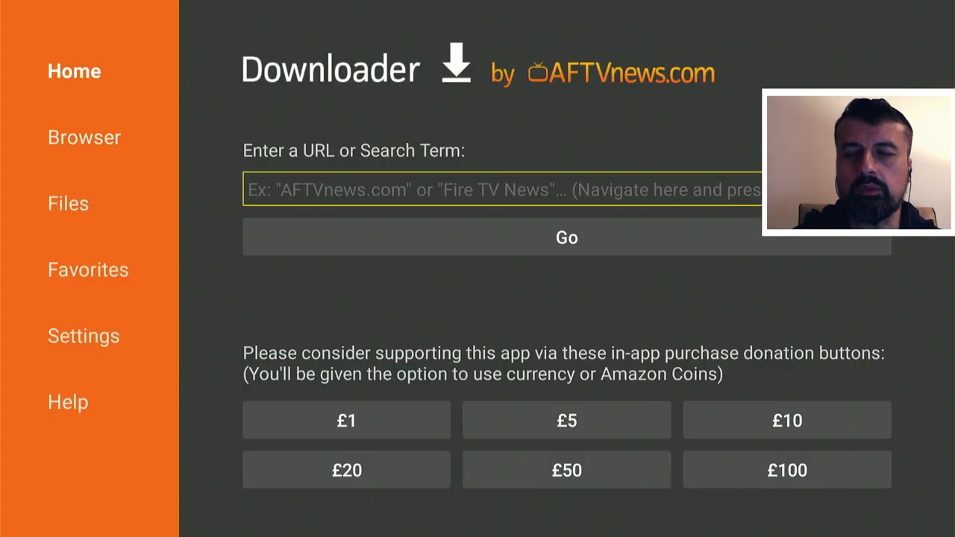
Enter the code 53402 in Downloader's URL or search field and load the website it points to
key(Return)
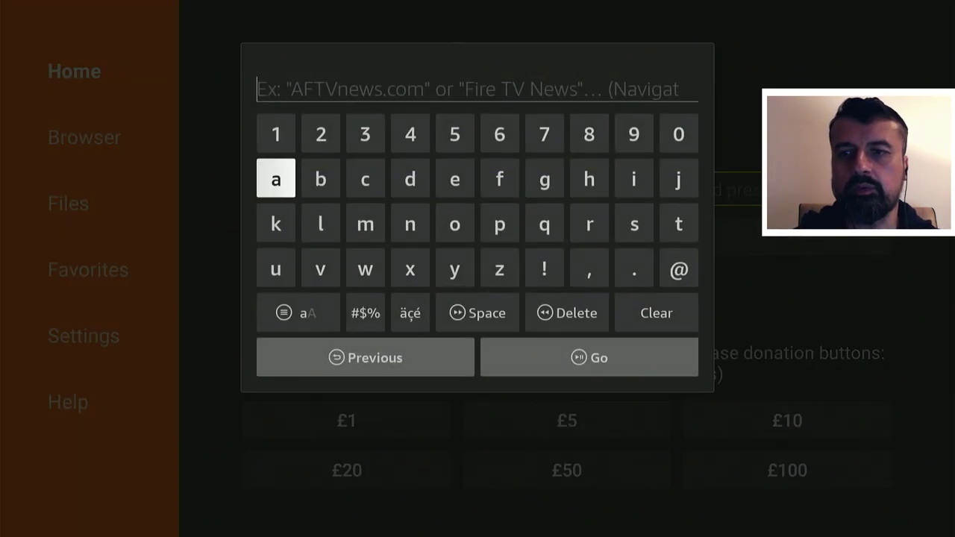
key(Right)
key(Right)
key(Right)
key(Right)
key(Up)
key(Return)
key(Left)
key(Left)
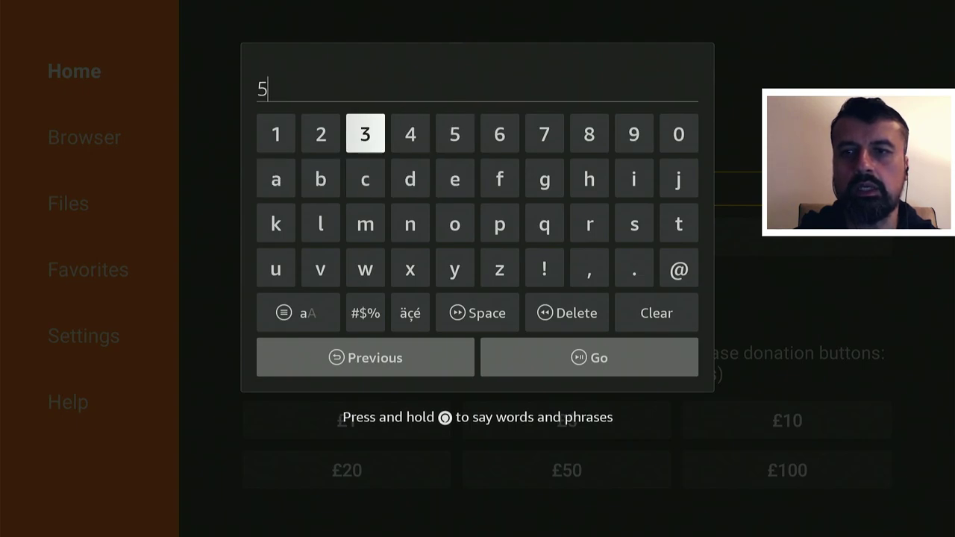
key(Return)
key(Right)
key(Return)
key(Left)
key(Left)
key(Left)
key(Left)
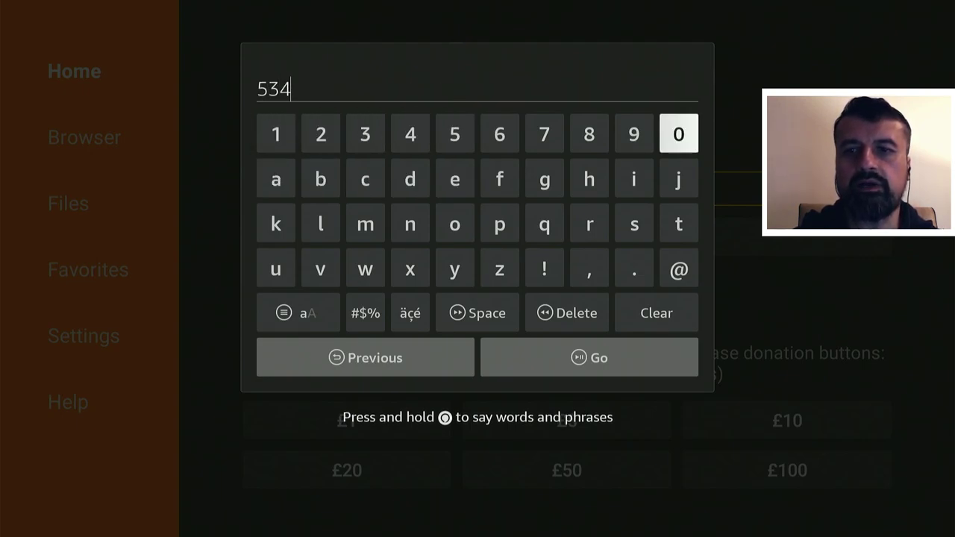
key(Return)
key(Right)
key(Right)
key(Return)
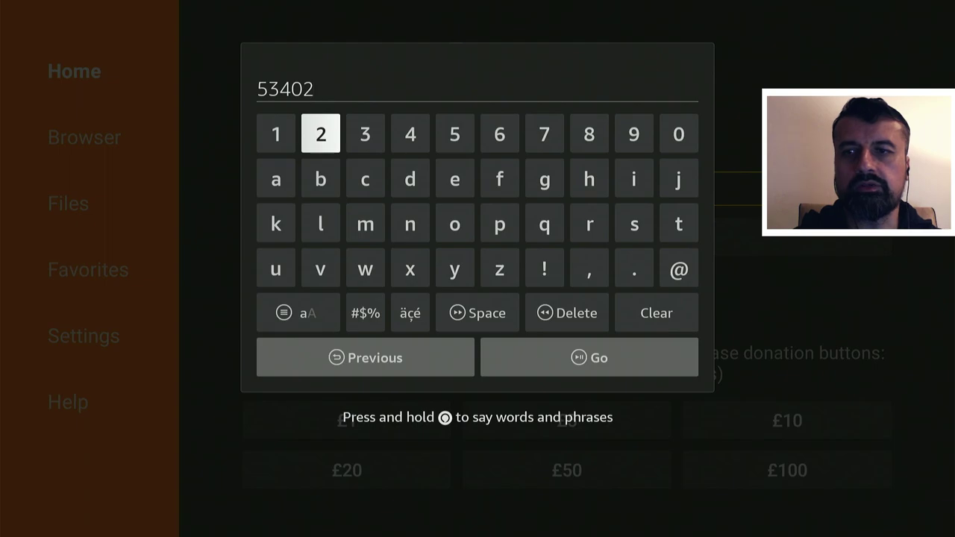
key(XF86AudioPlay)
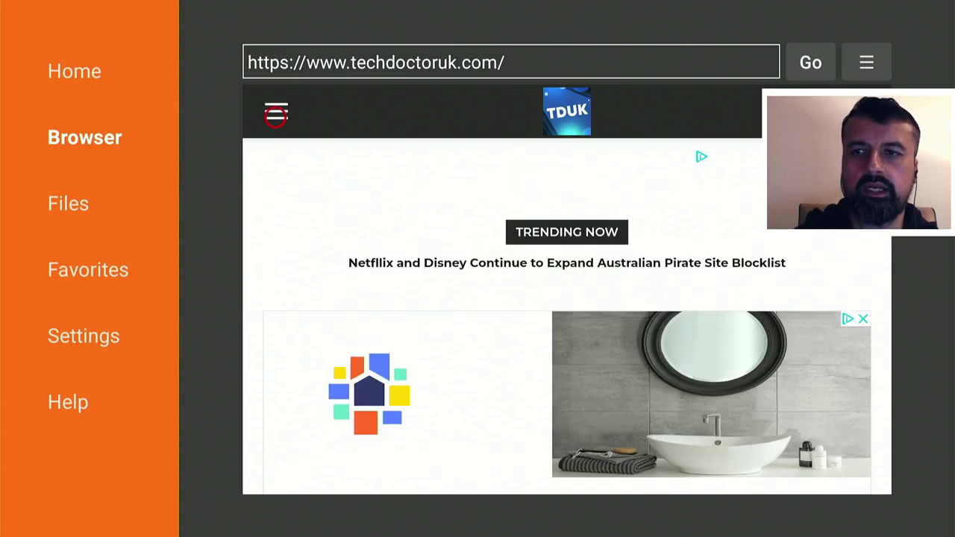
Go to the website's Tutorials section and open the Fast Task Killer For Firestick / Android TV Aug 2022 article
click(276, 115)
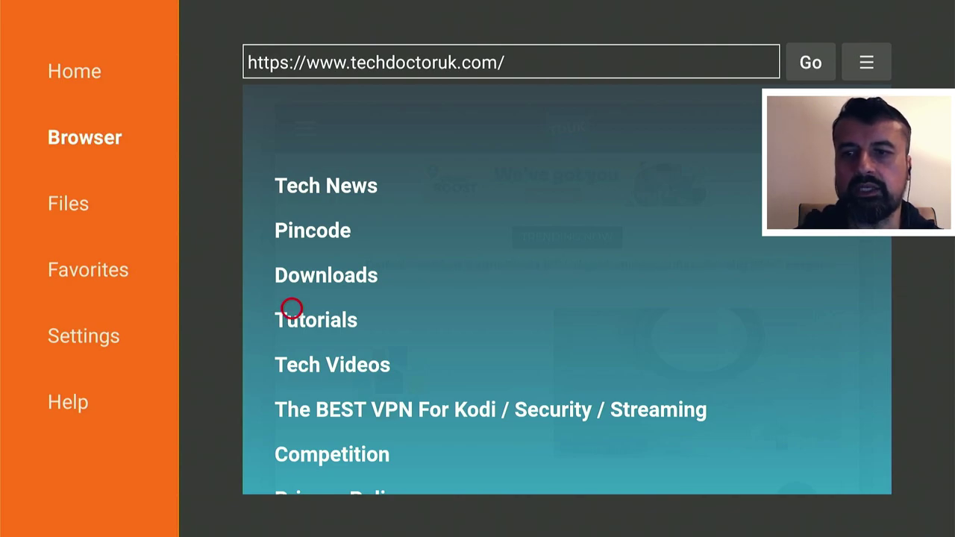
click(291, 307)
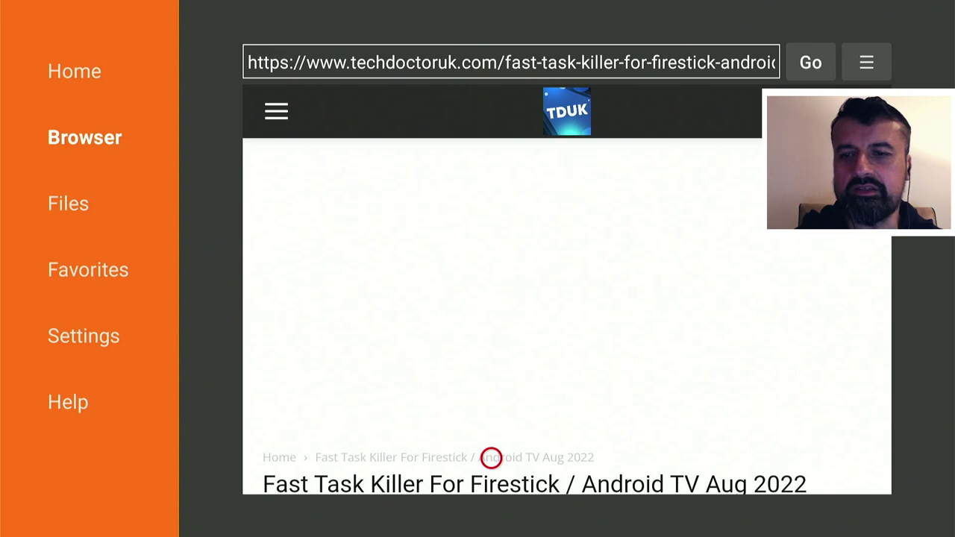
Open the Fast Task Killer 4.0.2 link under Software Needed in the article
scroll(491, 458, down, 2)
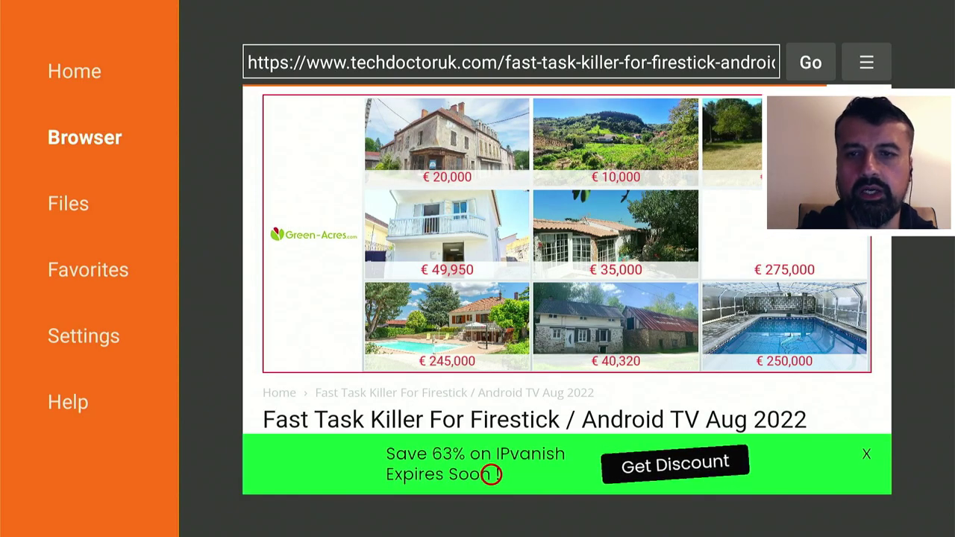
scroll(491, 474, down, 5)
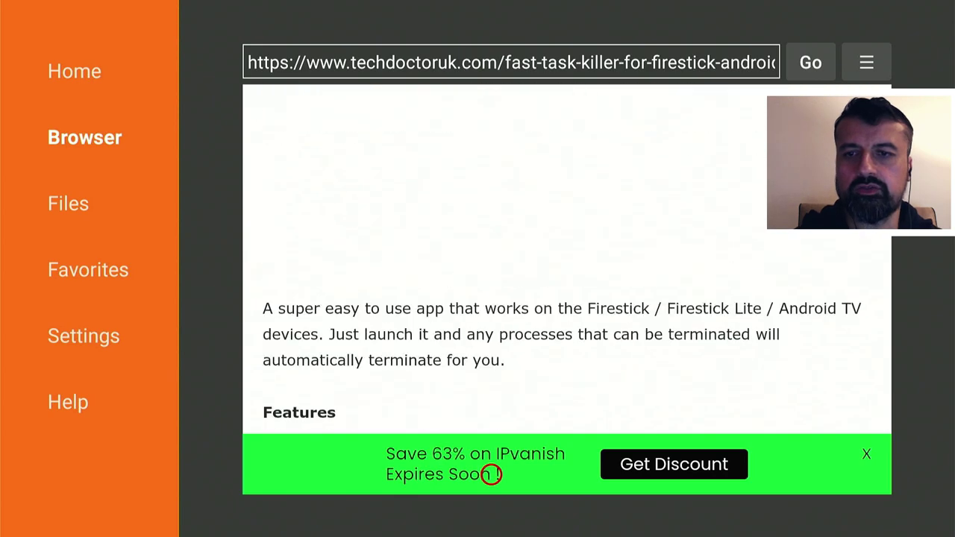
scroll(491, 473, down, 3)
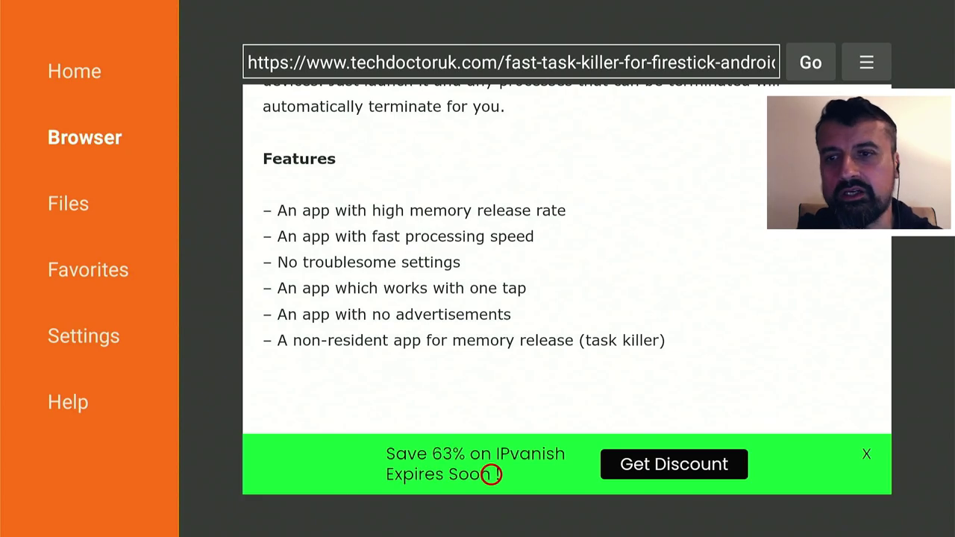
scroll(490, 474, down, 10)
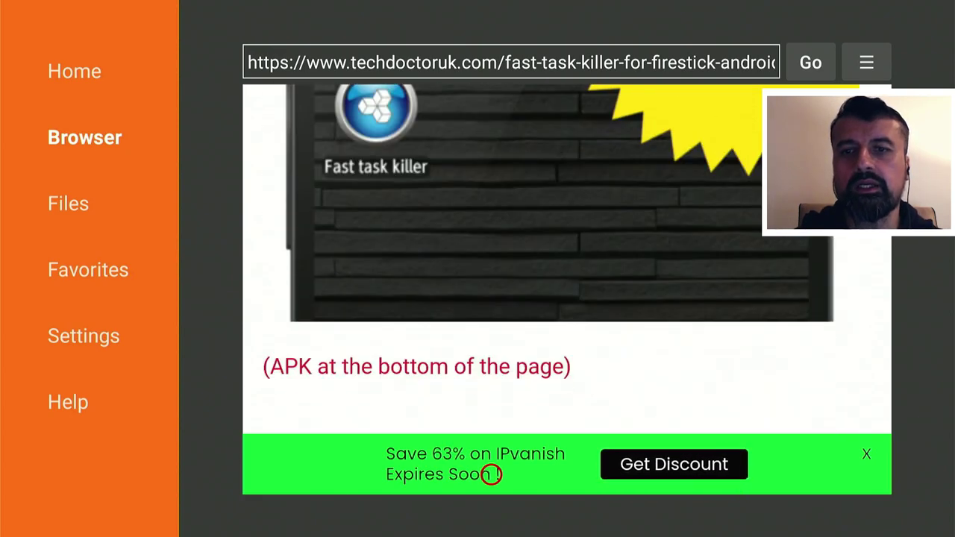
scroll(491, 475, down, 5)
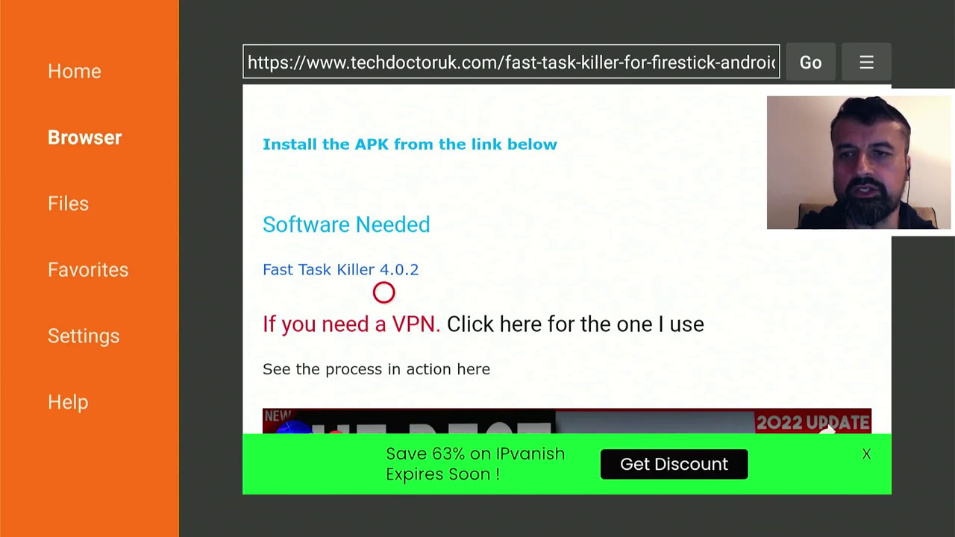
click(384, 268)
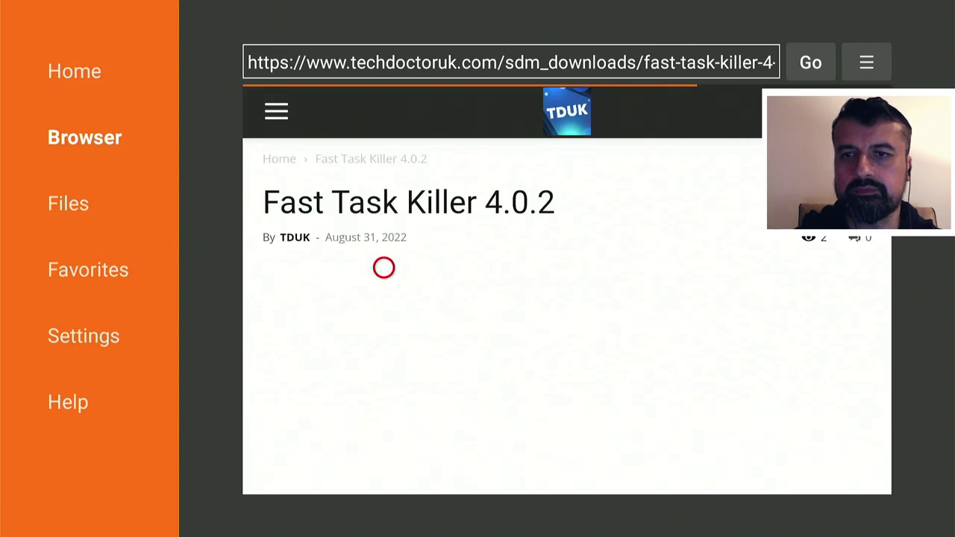
Download the Fast Task Killer 4.0.2 APK and install it as an update to the existing app
scroll(383, 473, down, 2)
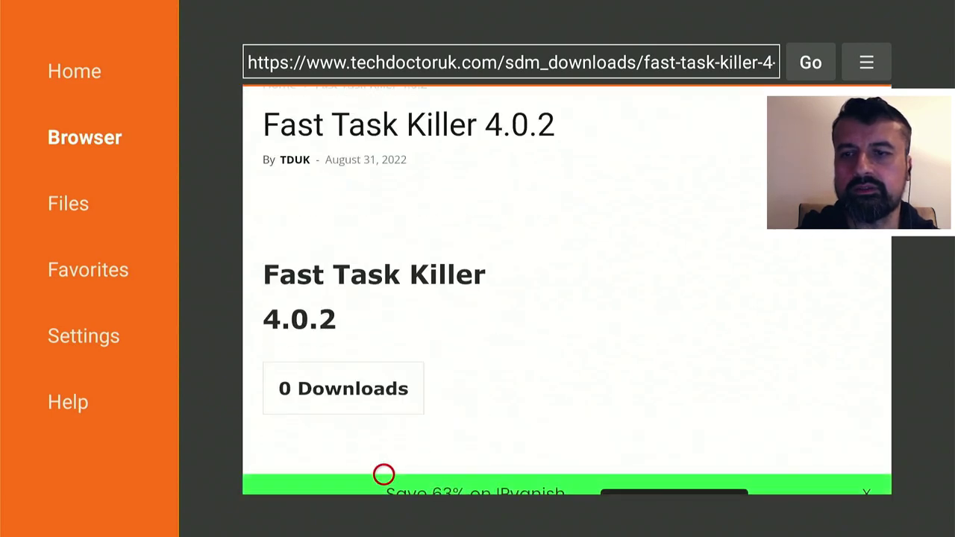
scroll(383, 473, down, 3)
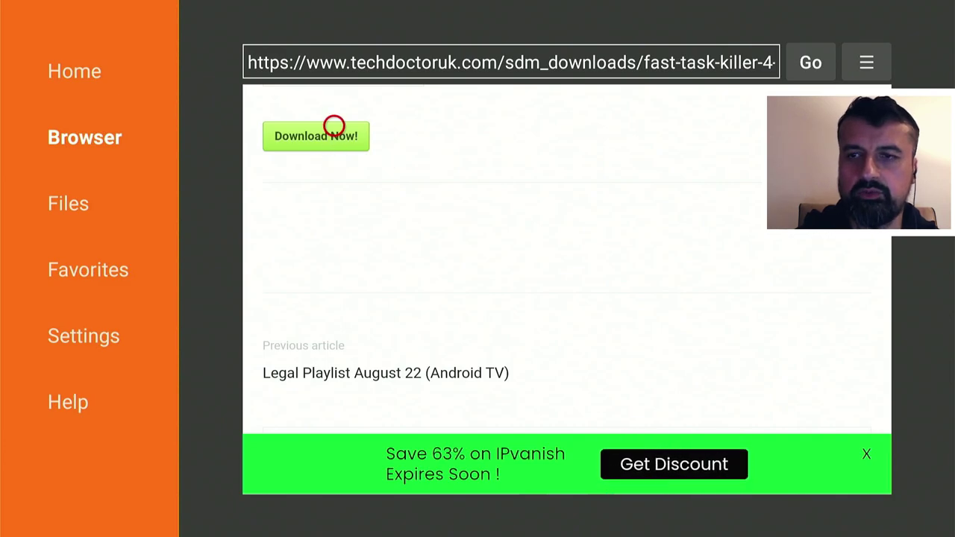
click(334, 127)
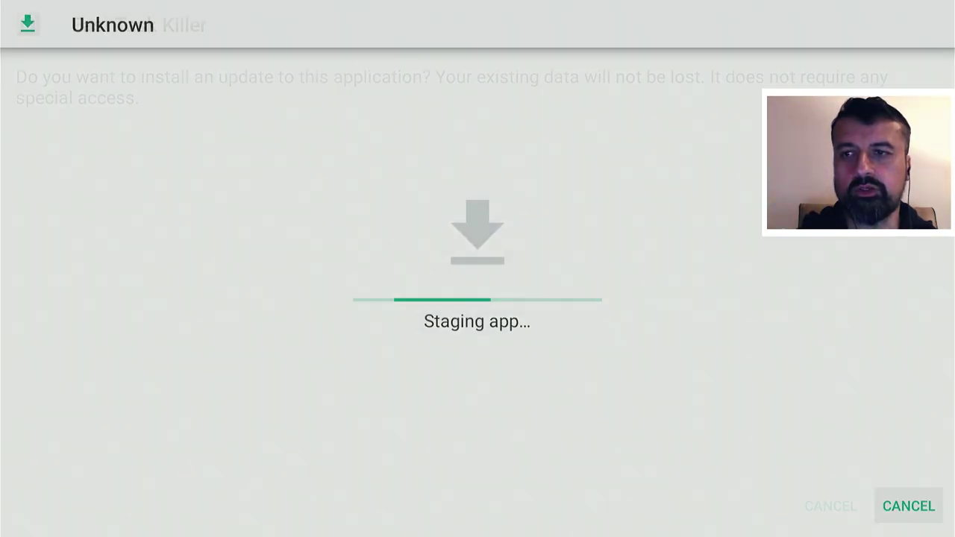
key(Right)
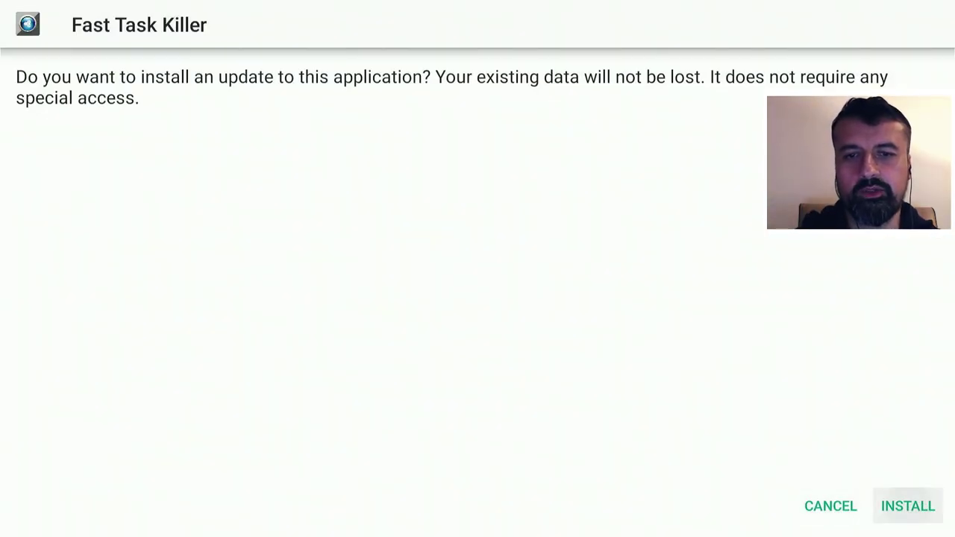
key(Return)
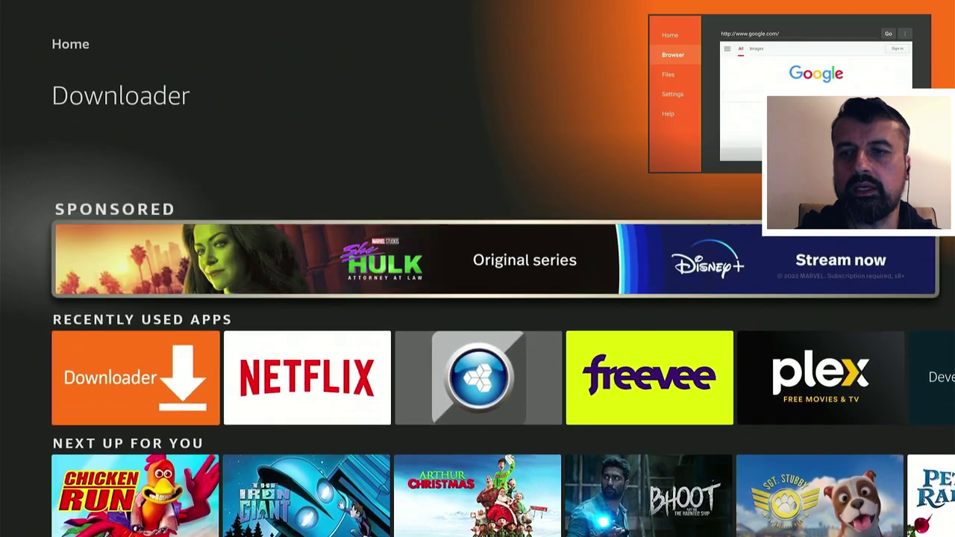
Launch Fast Task Killer from the recently used apps on the home screen
key(Down)
key(Right)
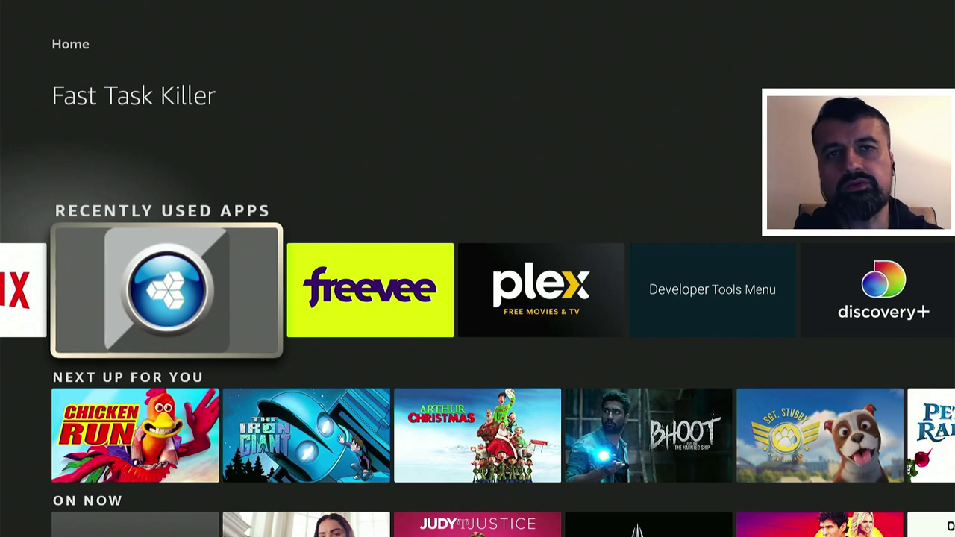
key(Return)
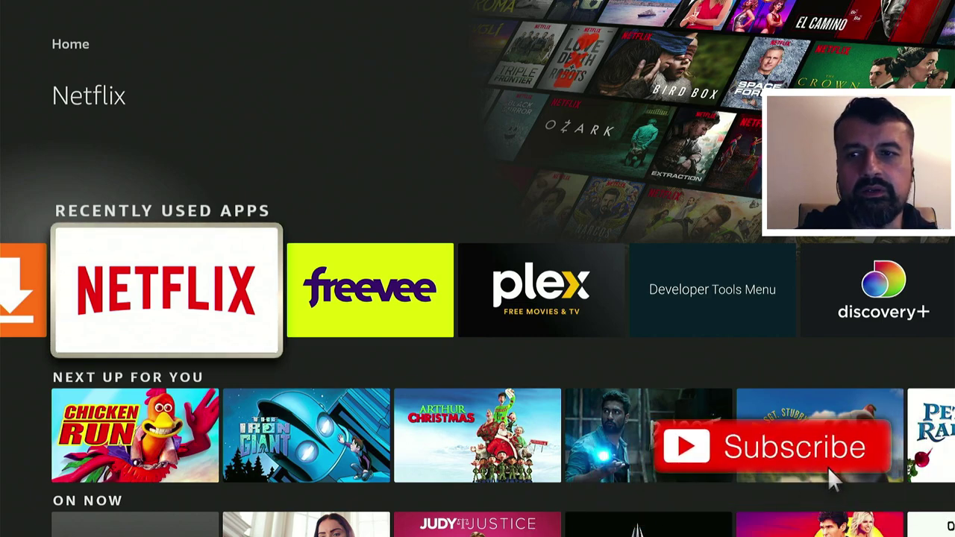
key(Right)
key(Left)
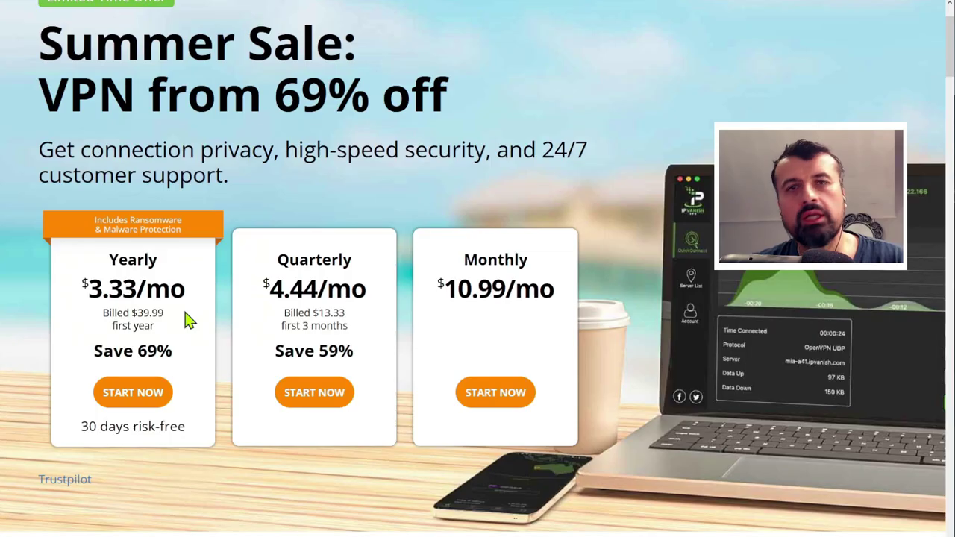